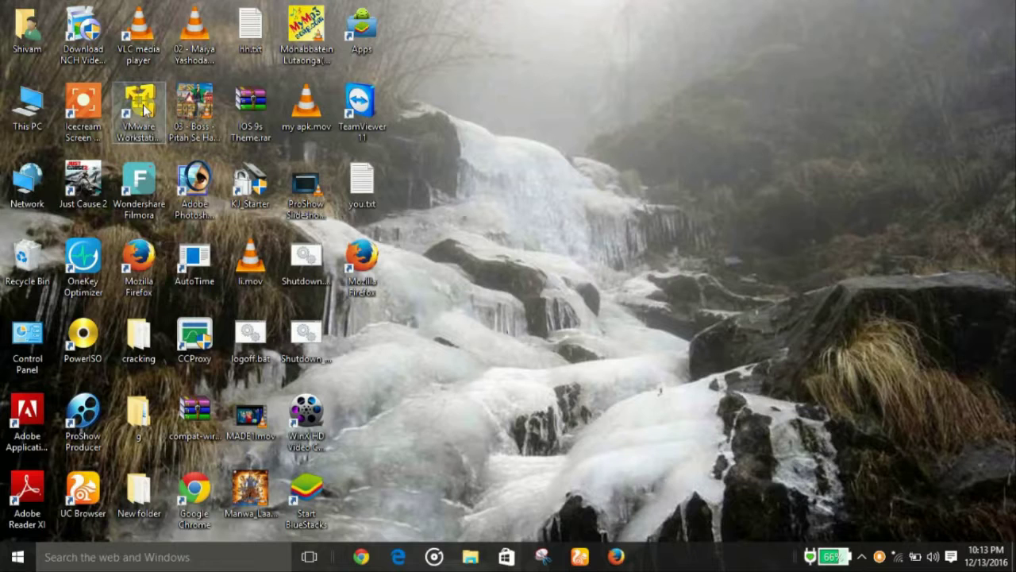
Open VMware Workstation 12 Player, maximize its window and show the Home page
left_click(144, 110)
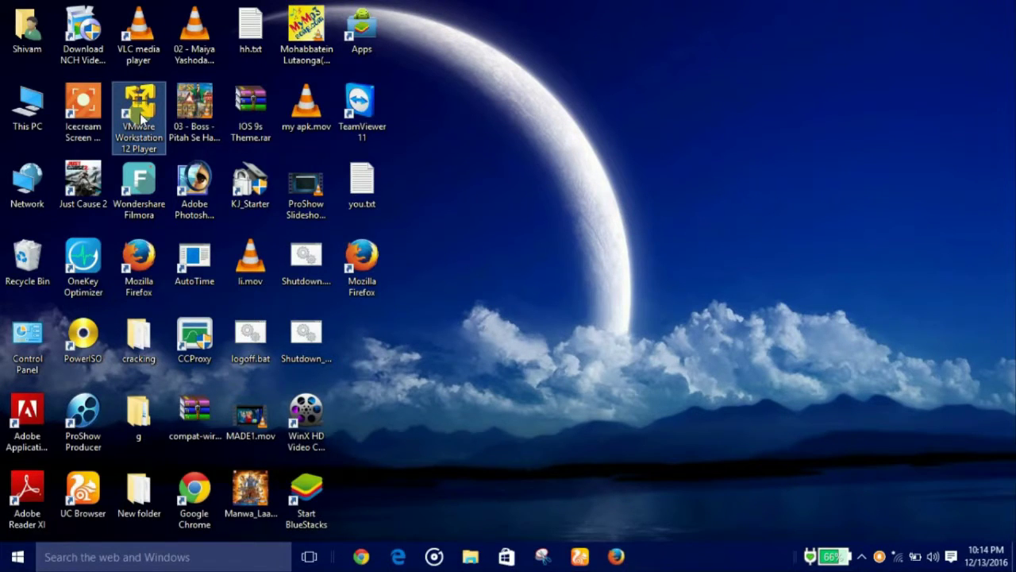
double_click(134, 117)
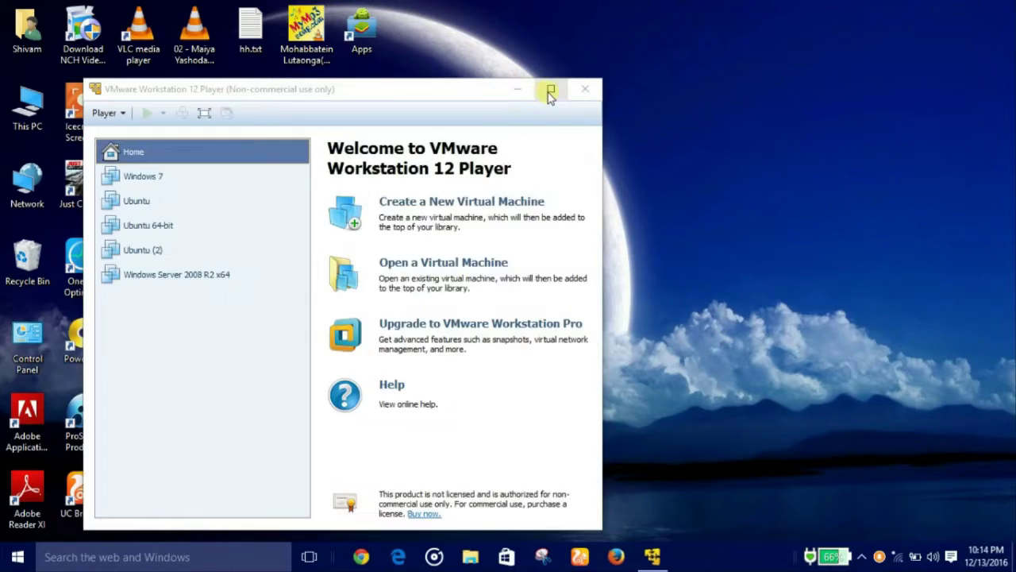
left_click(551, 89)
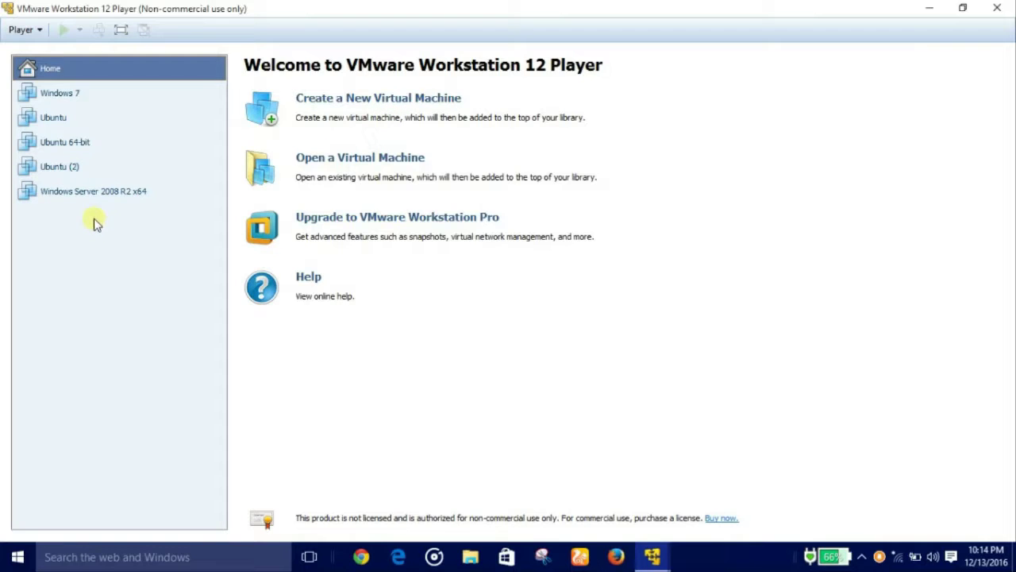
left_click(64, 94)
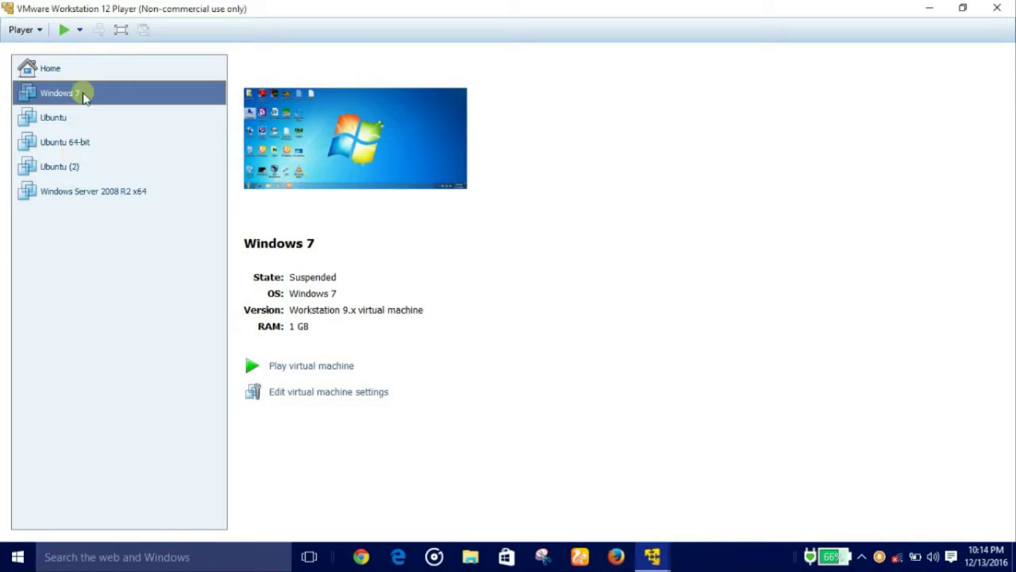
left_click(63, 68)
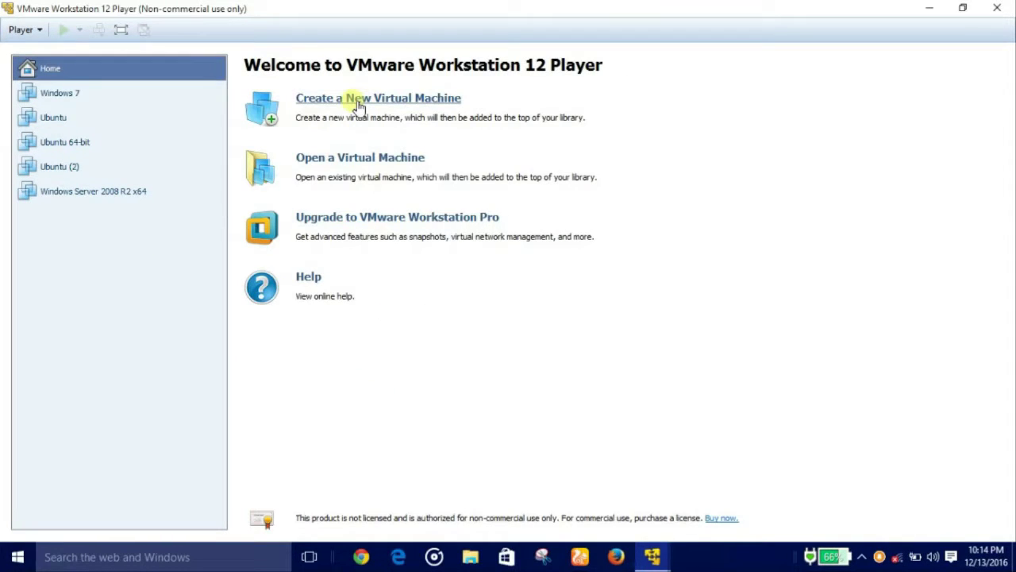
Start a new virtual machine using the installer image kali-linux-2016.2-amd64.iso from the kali-linux-2016.2-amd64 folder inside Linuex
left_click(358, 105)
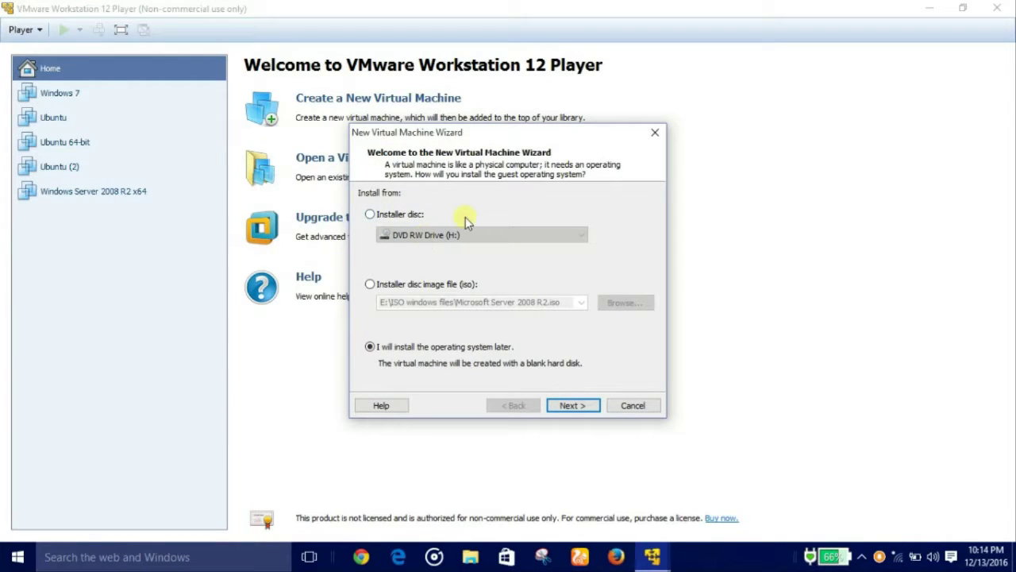
left_click(409, 214)
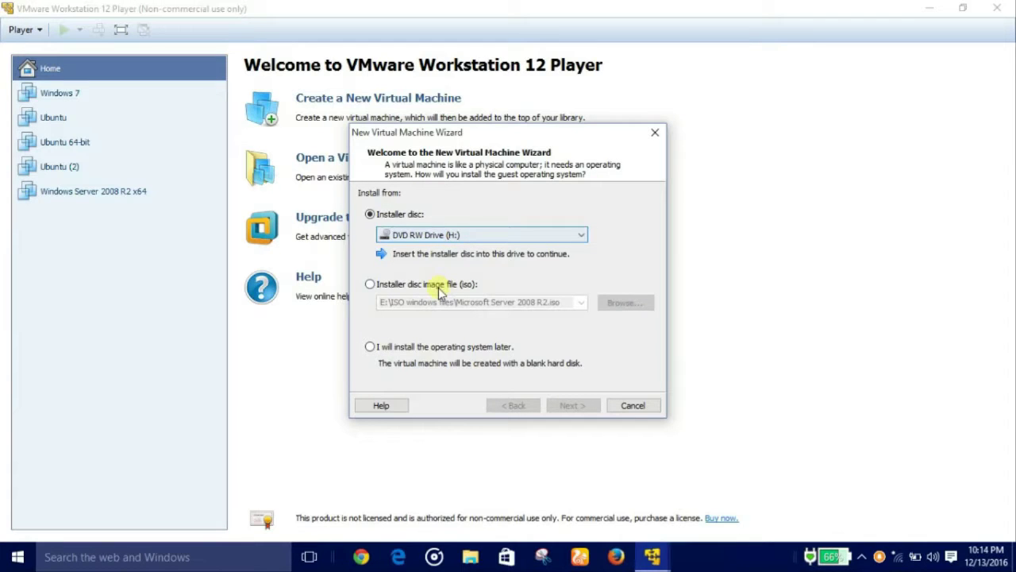
left_click(370, 284)
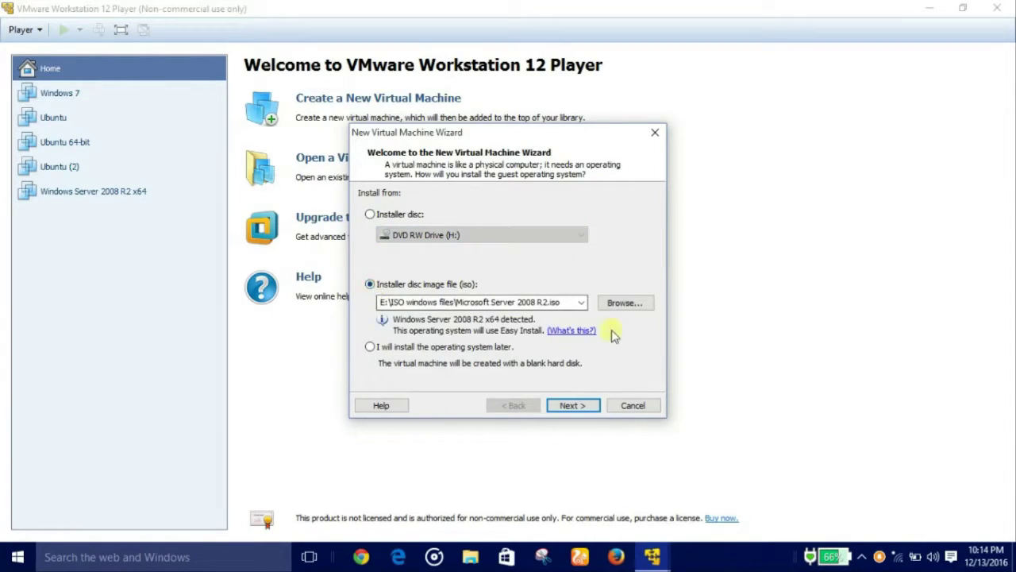
left_click(626, 305)
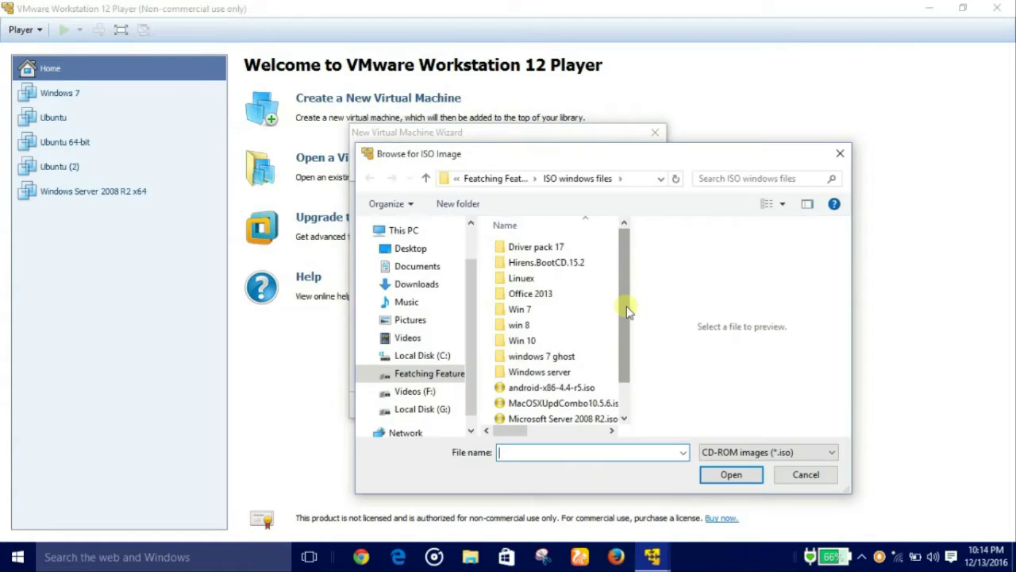
double_click(543, 279)
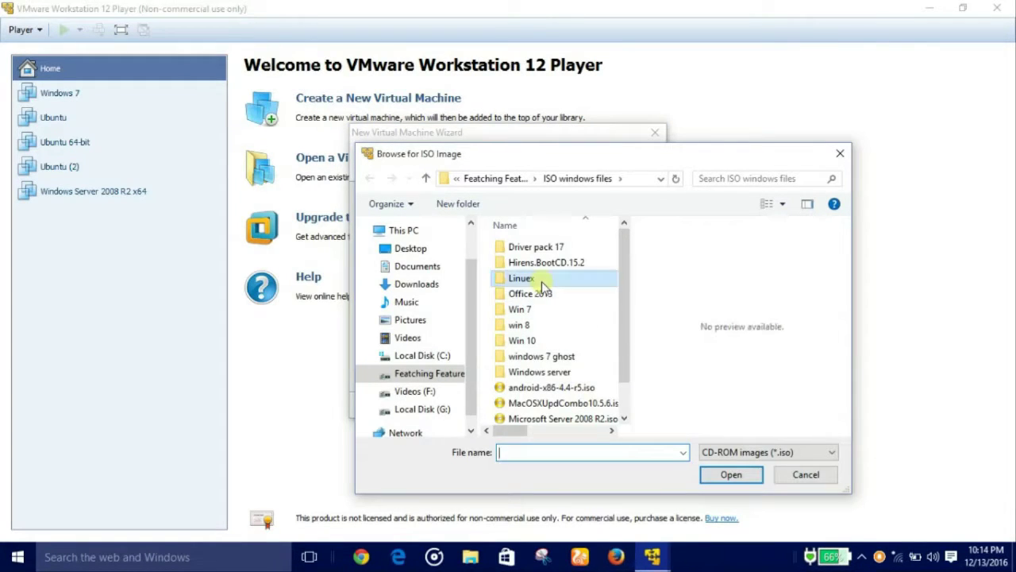
double_click(588, 249)
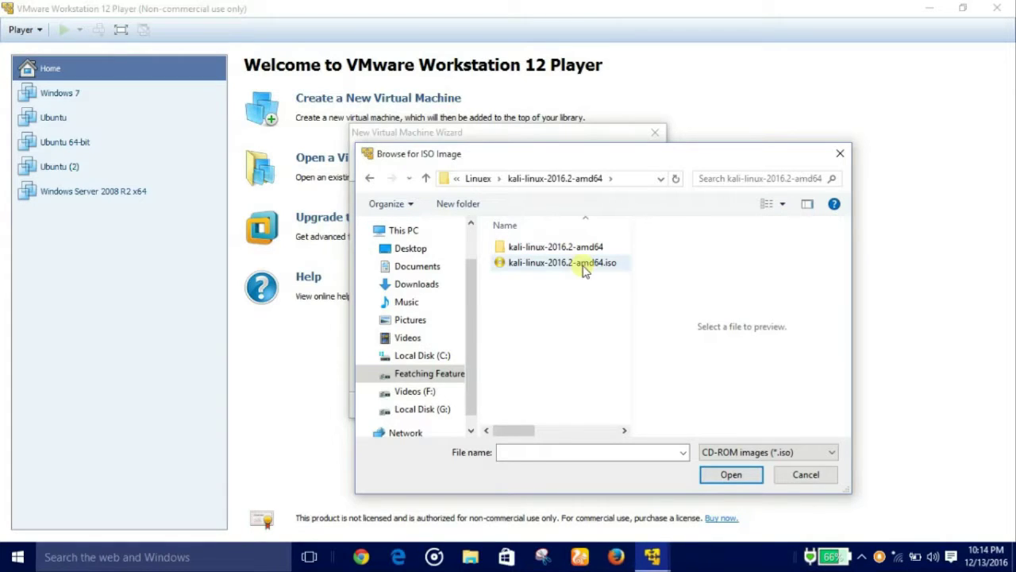
left_click(586, 263)
left_click(720, 474)
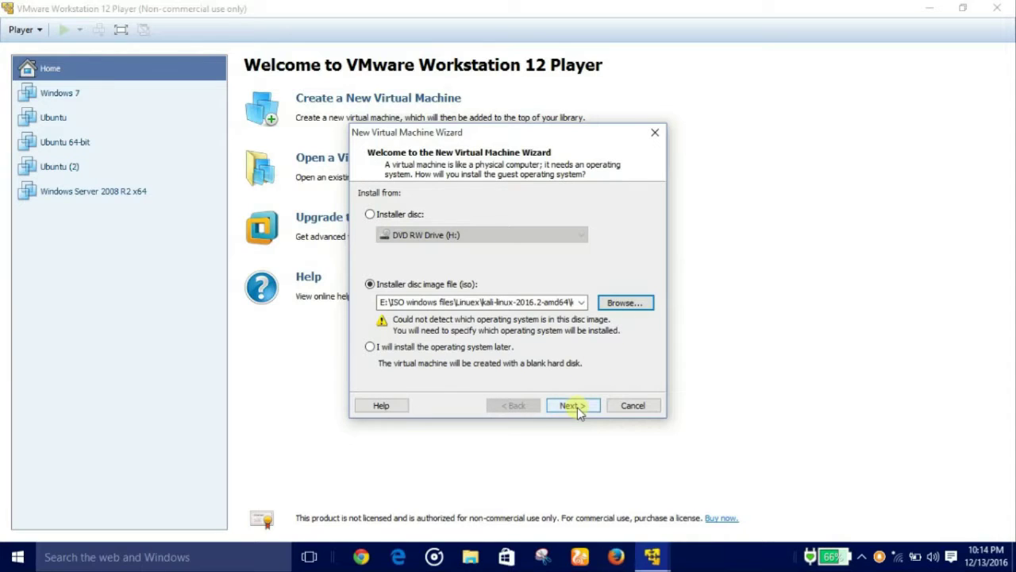
left_click(573, 406)
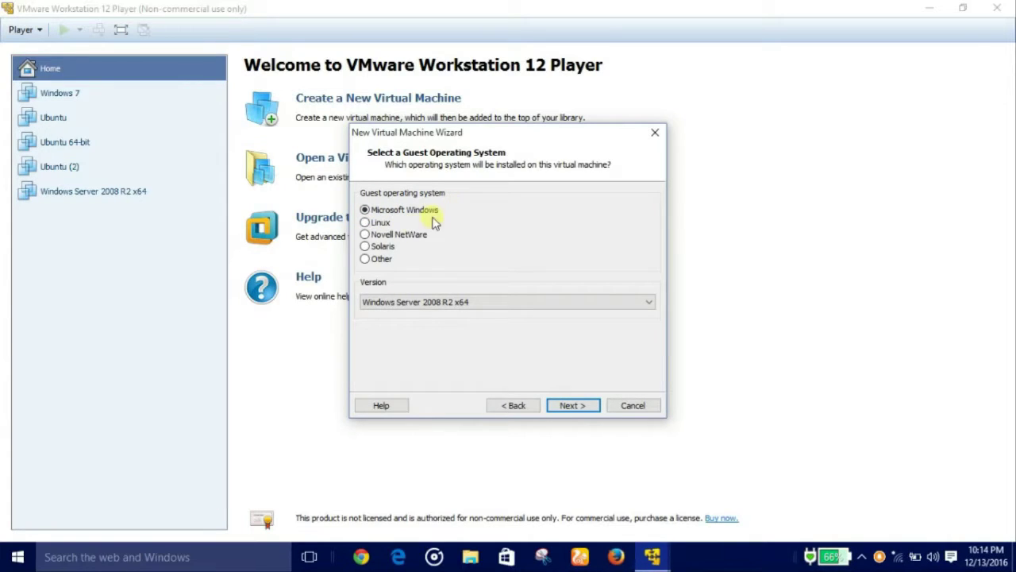
Set the guest operating system to Linux with version Ubuntu 64-bit
left_click(366, 223)
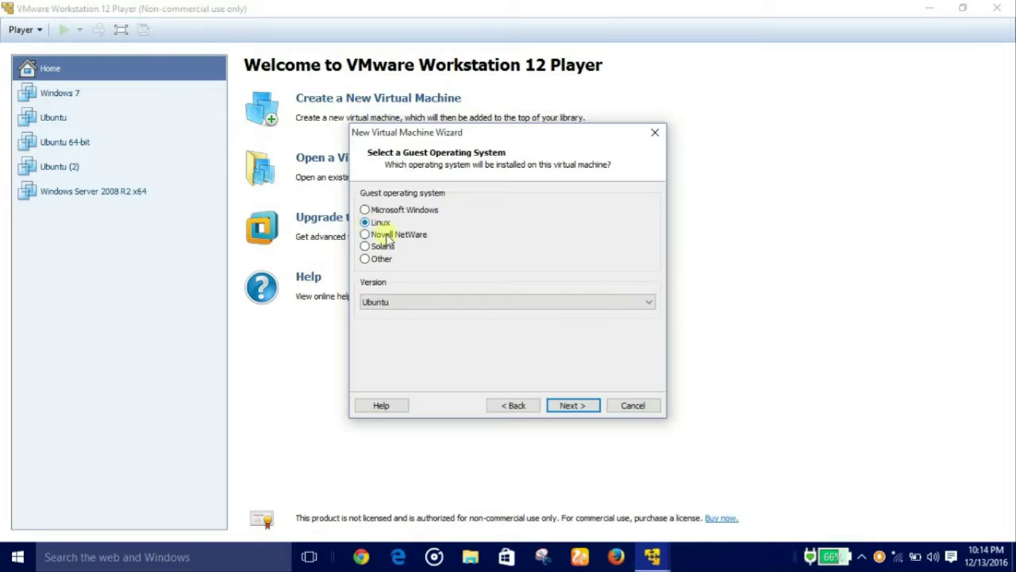
left_click(394, 304)
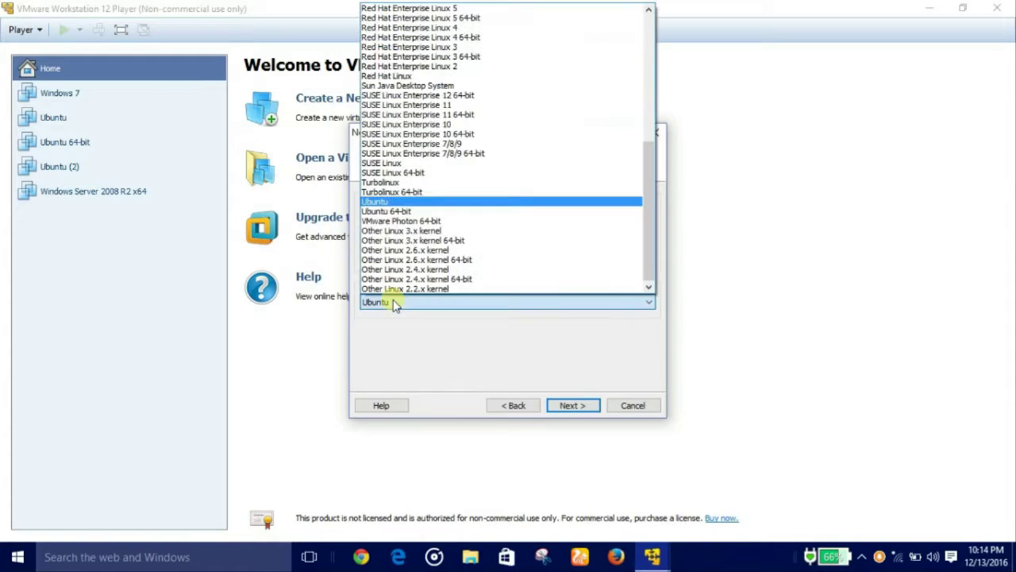
left_click(401, 211)
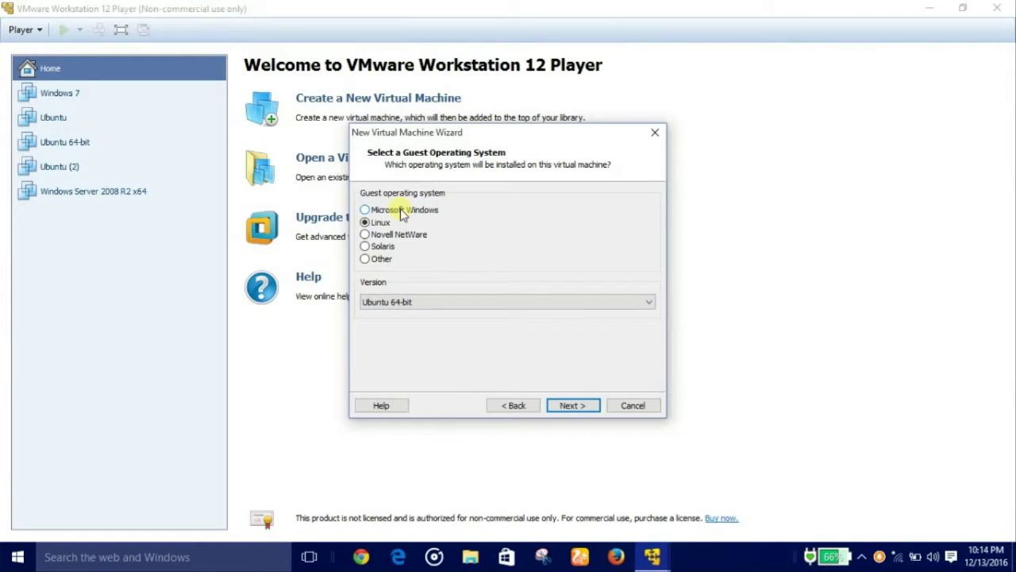
left_click(575, 408)
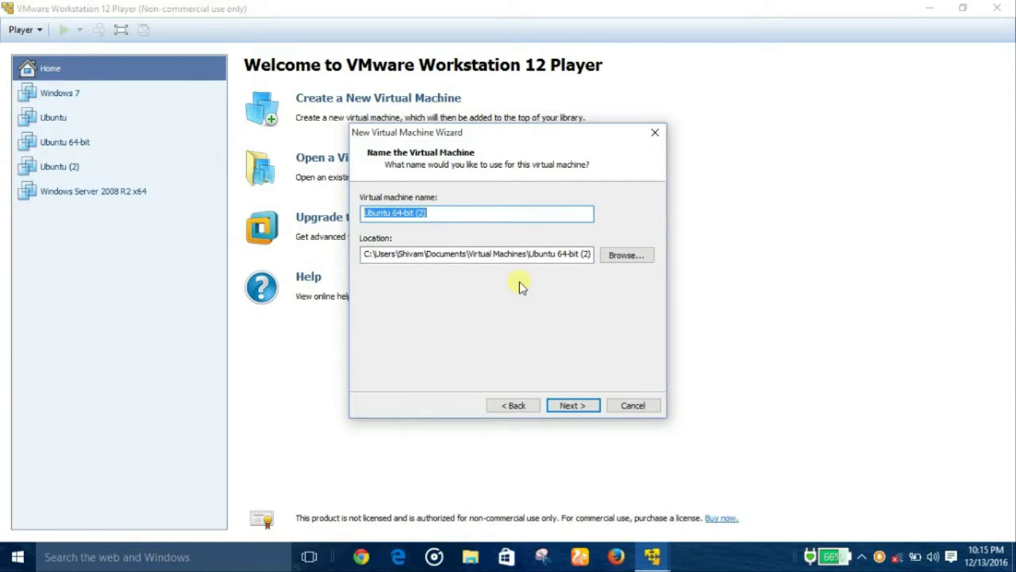
Create the virtual machine with the default name and location and a 20 GB disk split into multiple files
left_click(583, 406)
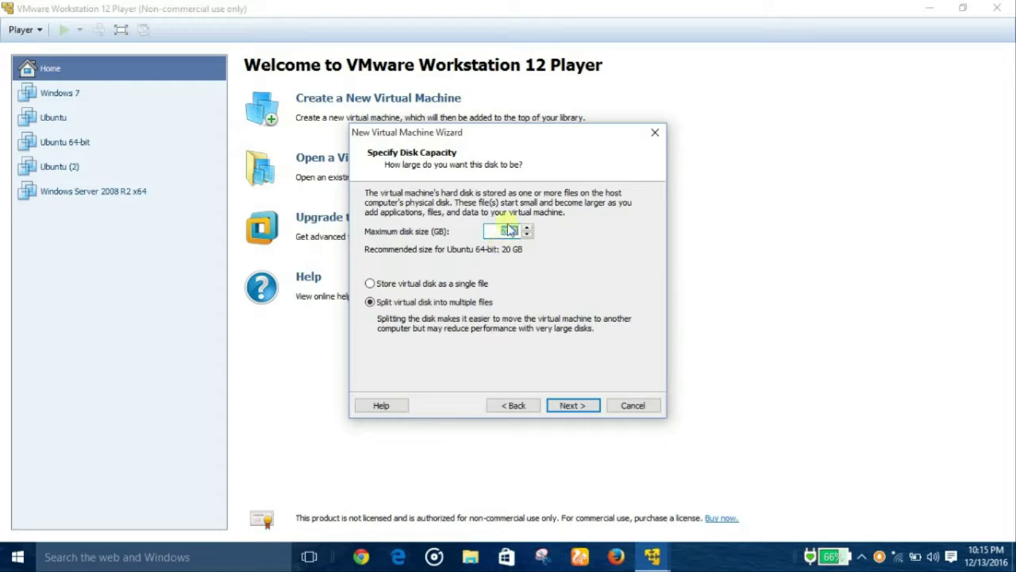
left_click(588, 408)
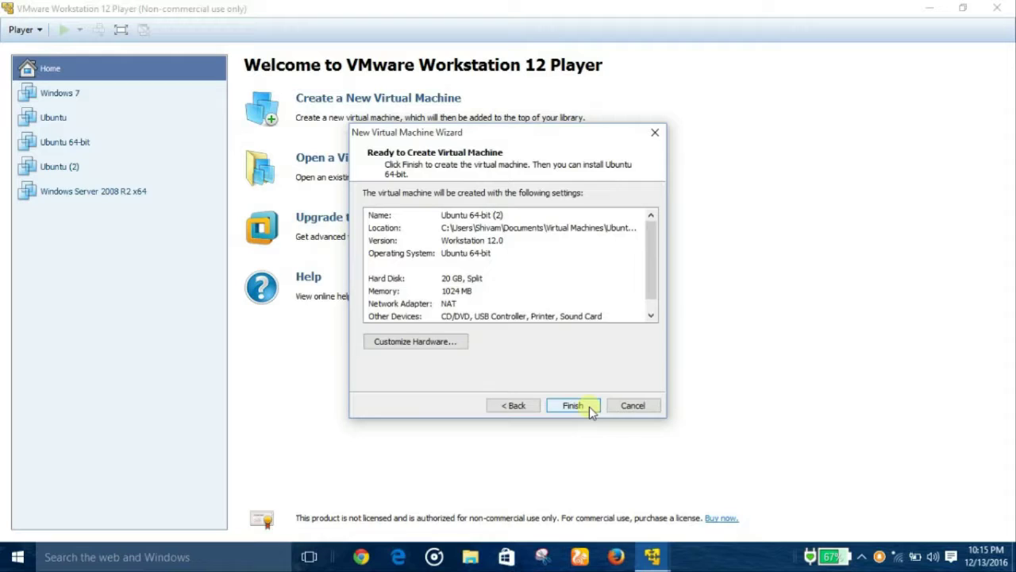
left_click(590, 407)
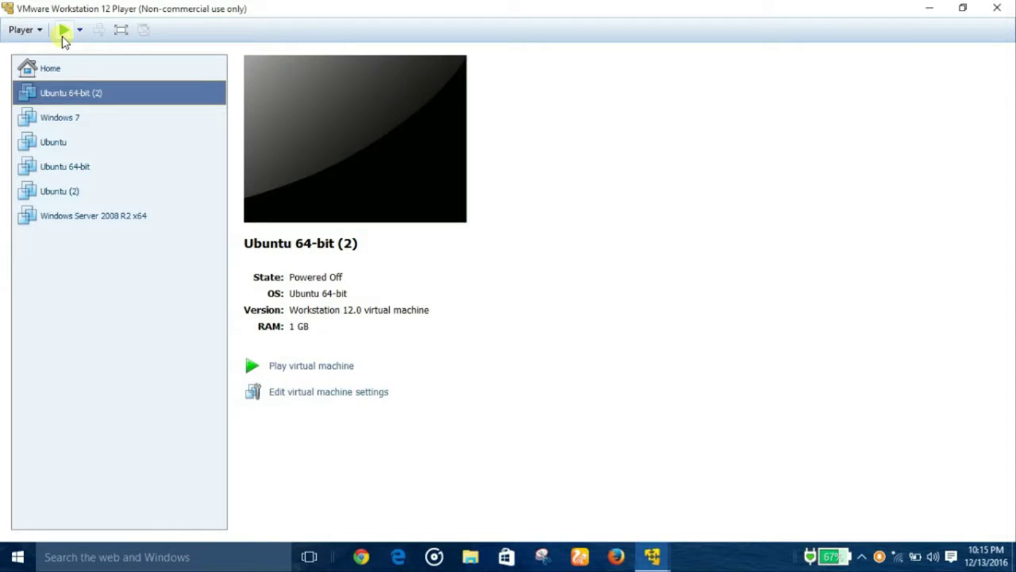
Set the new virtual machine's memory to 2048 MB in its settings
left_click(322, 393)
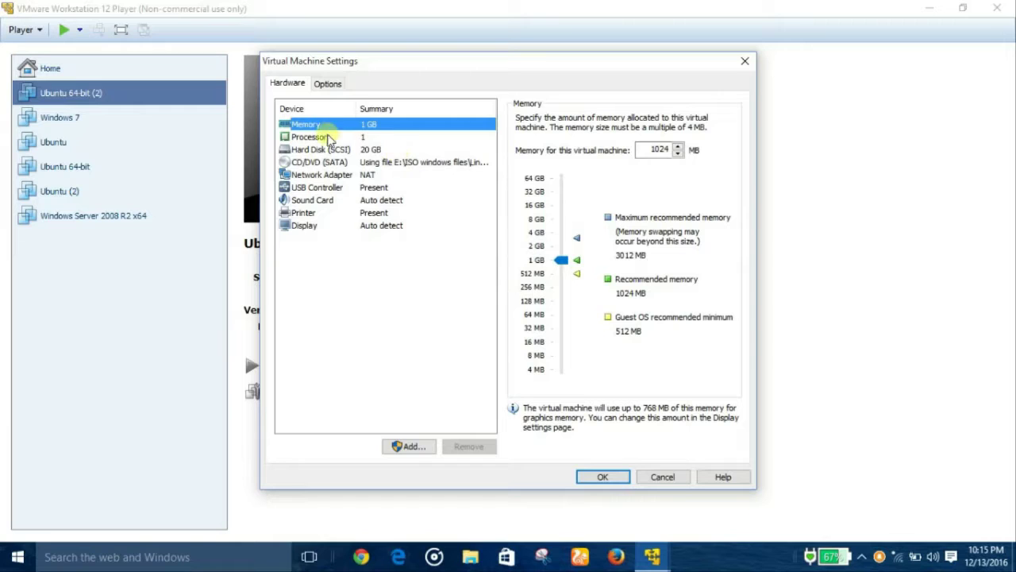
double_click(658, 149)
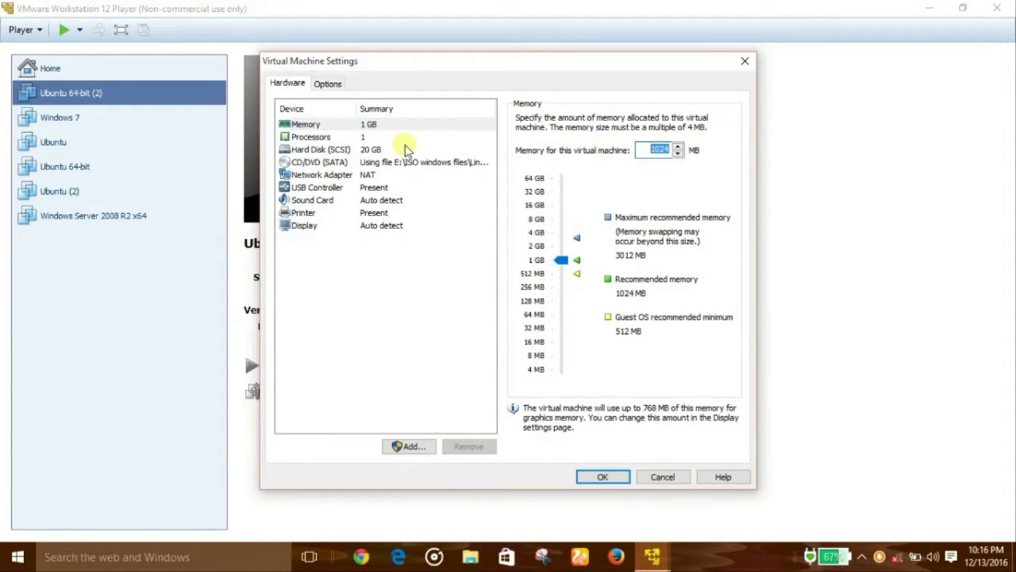
type("2048")
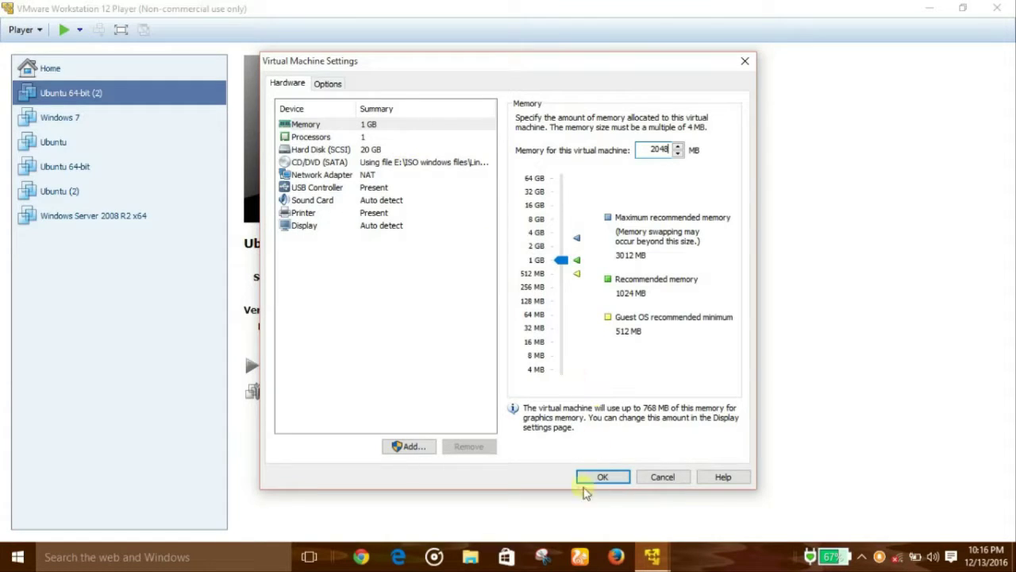
left_click(609, 477)
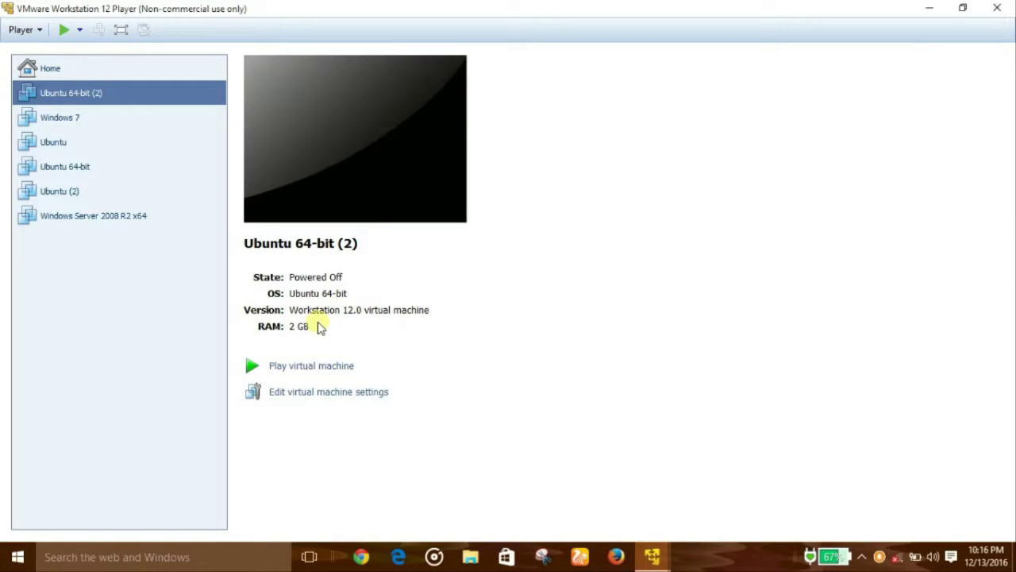
Power on the Ubuntu 64-bit (2) virtual machine and start the Install option from the Kali boot menu
left_click(324, 368)
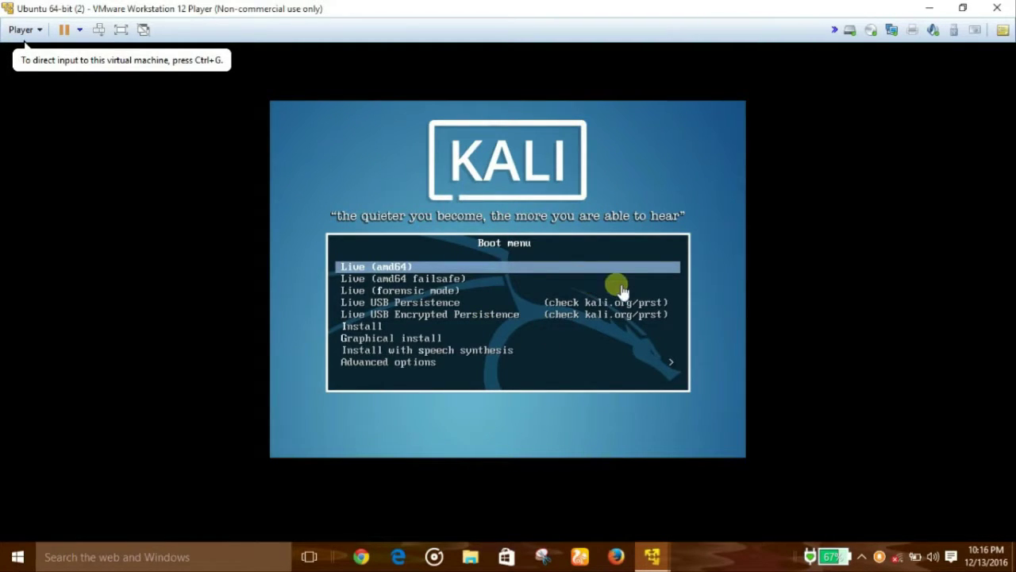
left_click(361, 327)
key("Down")
key("Down")
key("Down")
key("Down")
key("Down")
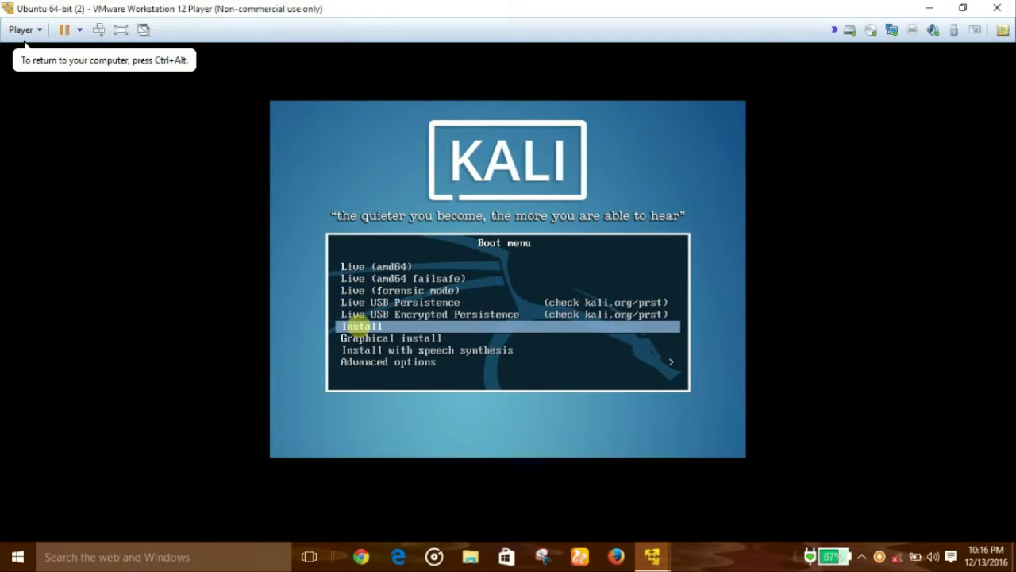
key("Return")
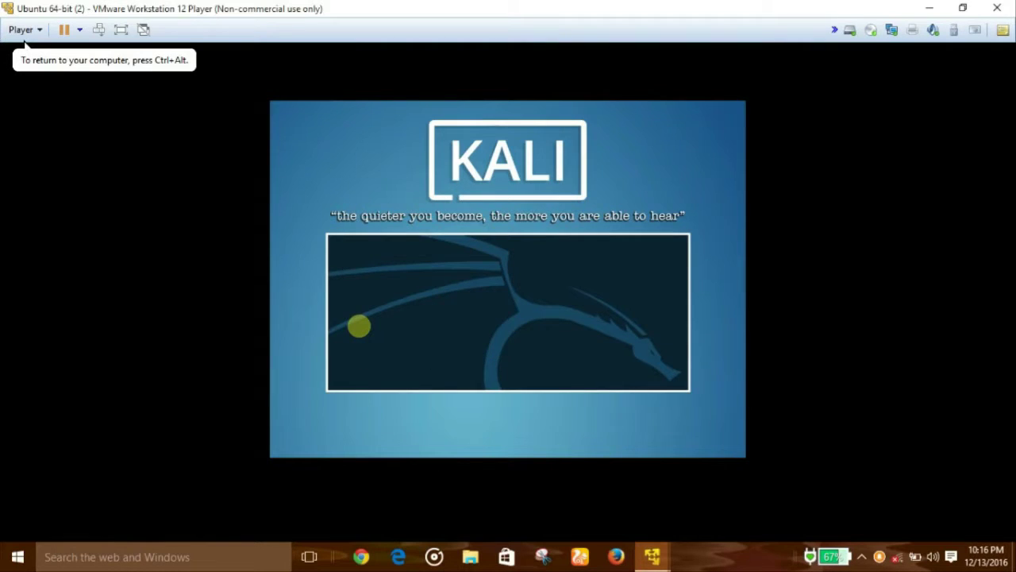